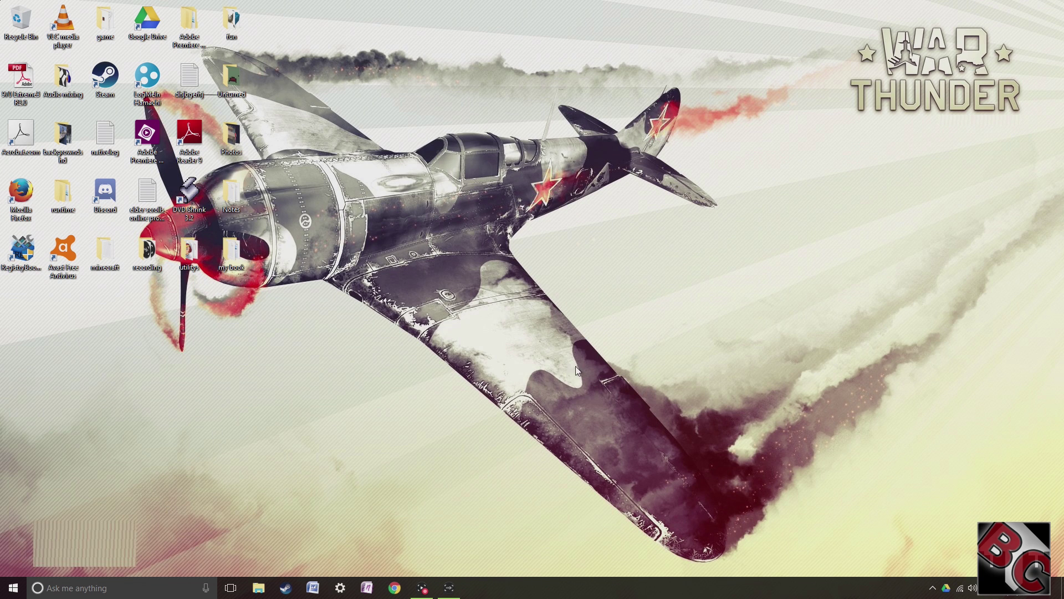
Find Power Options by searching 'power' and open the Balanced plan's settings page.
key(super)
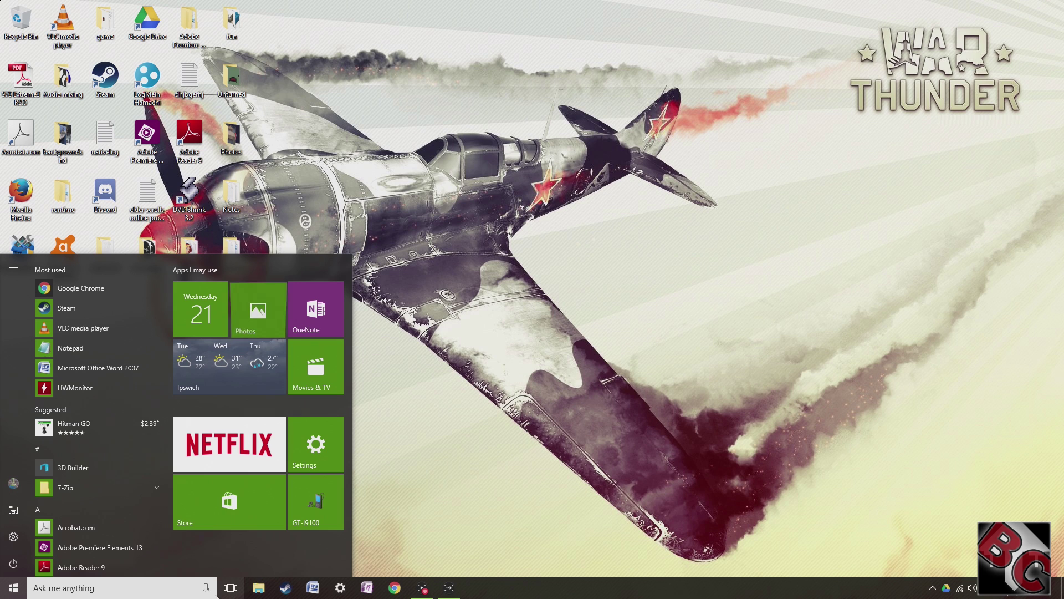
text(power)
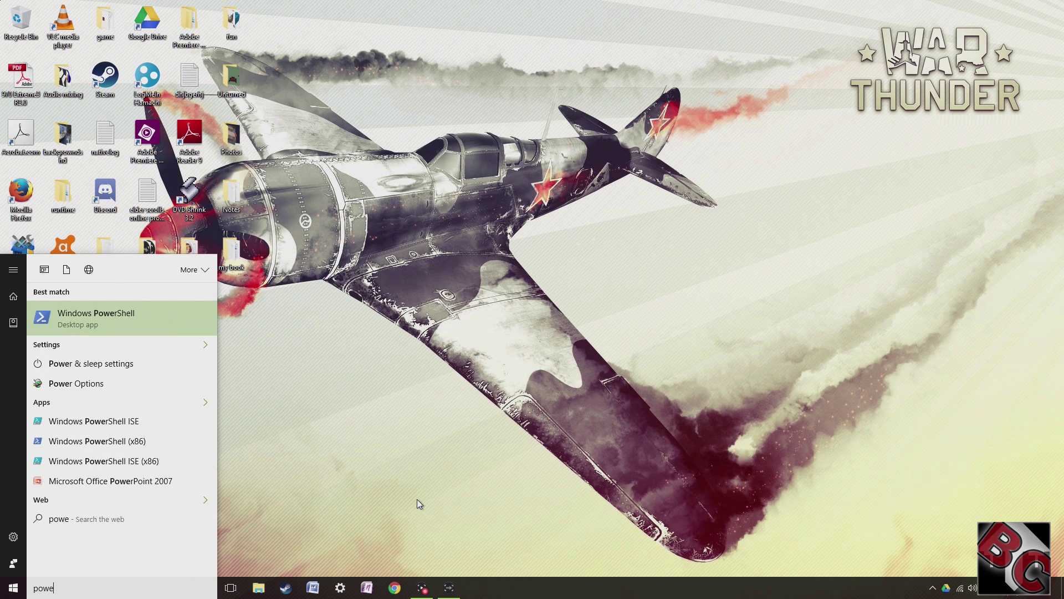
click(103, 316)
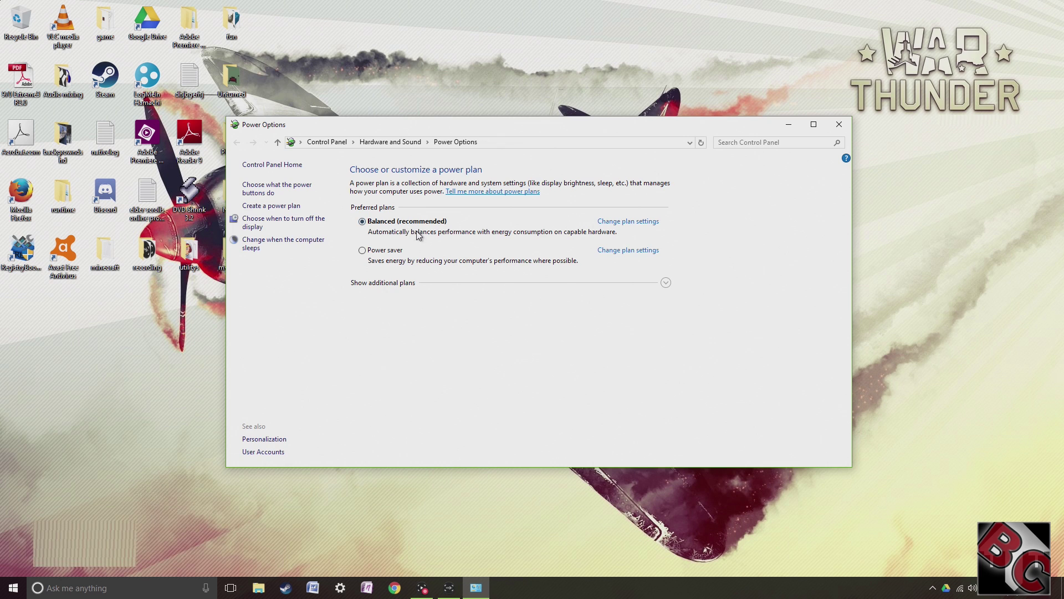
click(609, 224)
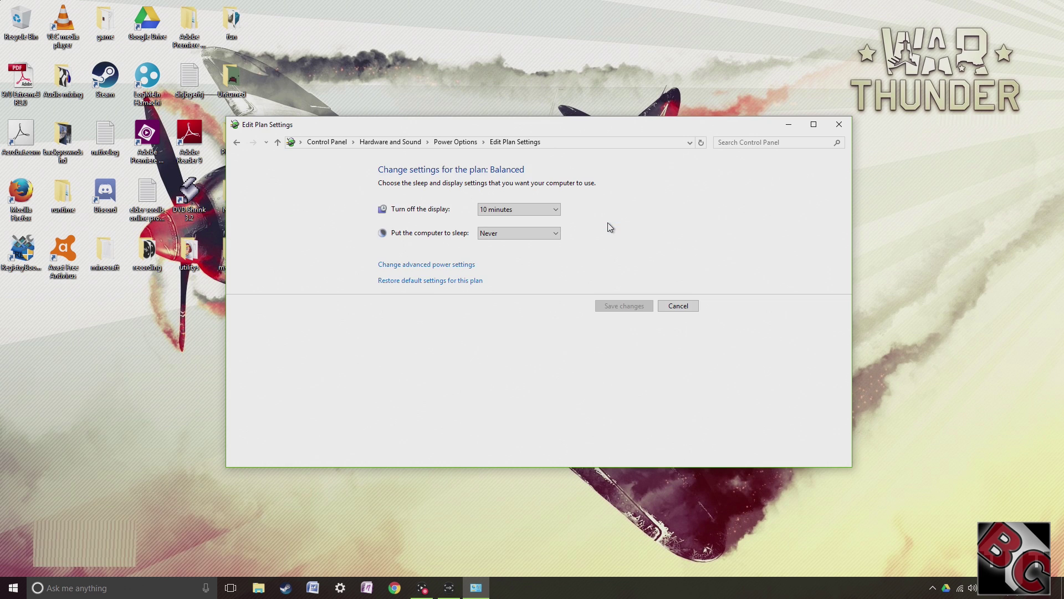
Set PCI Express Link State Power Management to Off in Balanced's advanced settings and confirm.
click(430, 265)
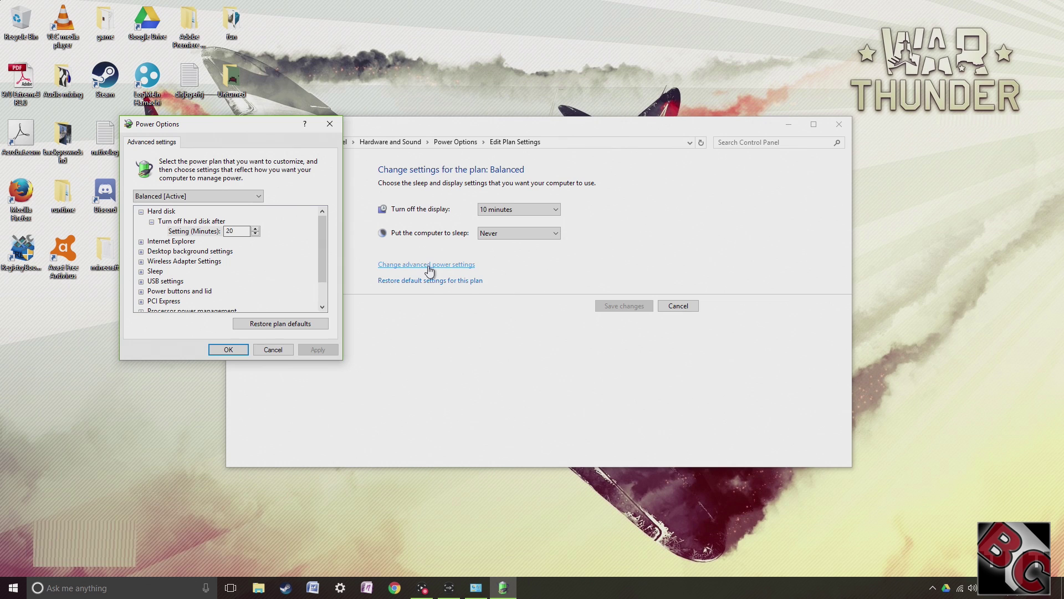
scroll(166, 296, down, 1)
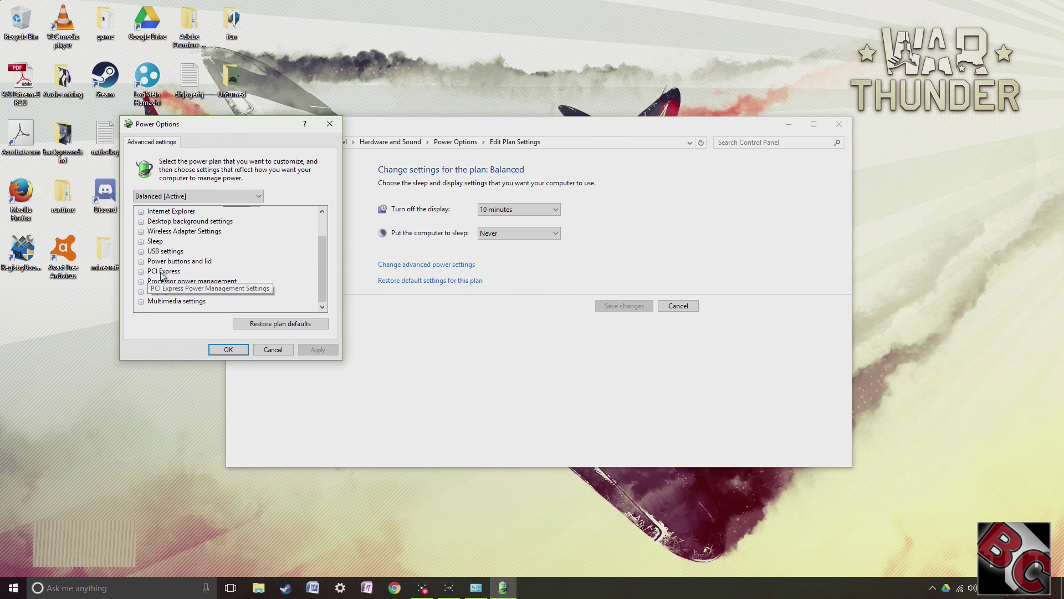
click(141, 271)
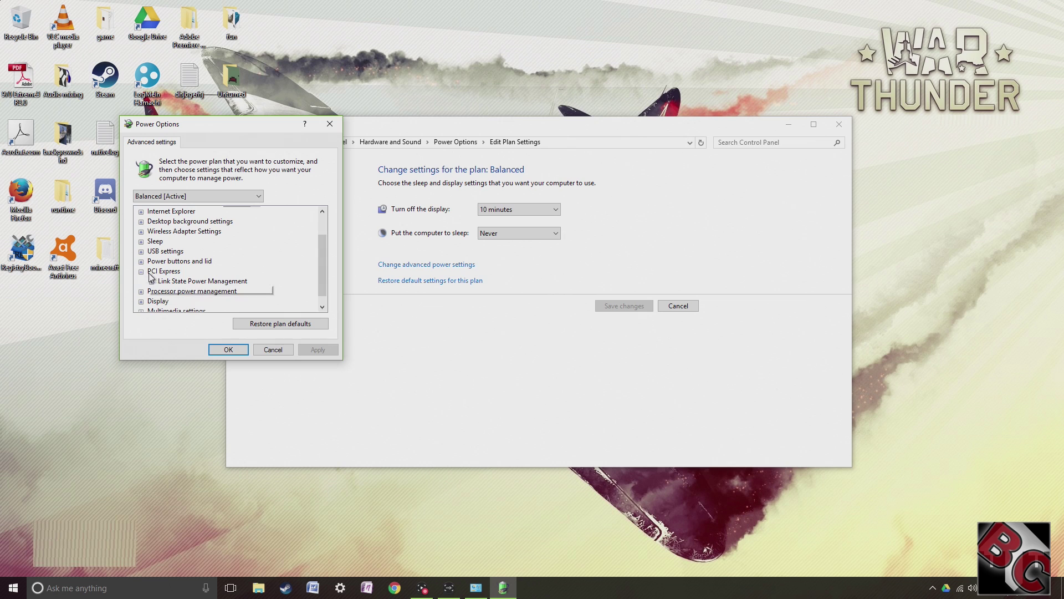
click(152, 282)
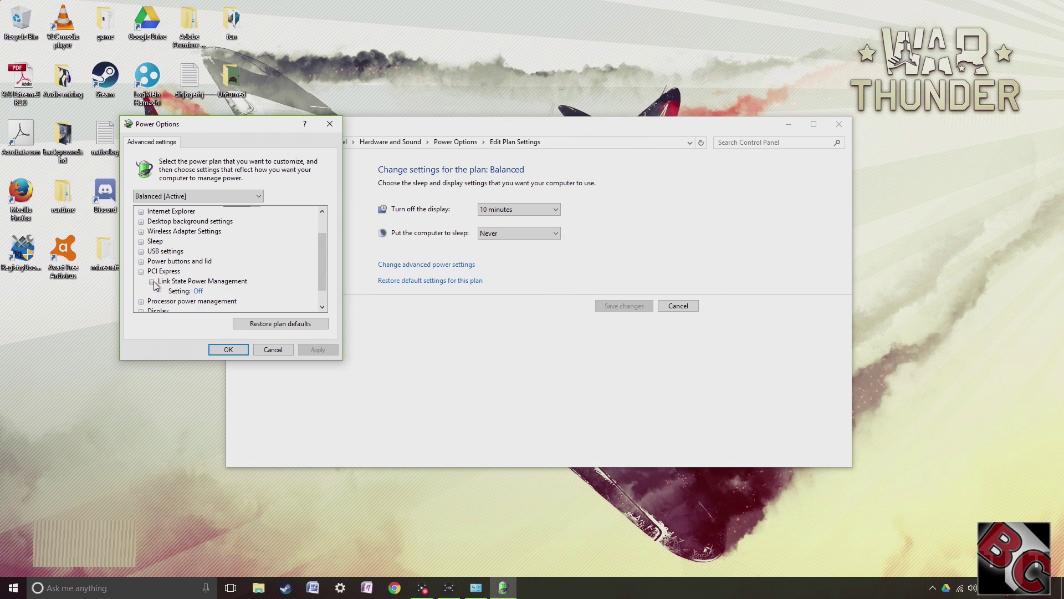
scroll(228, 277, down, 1)
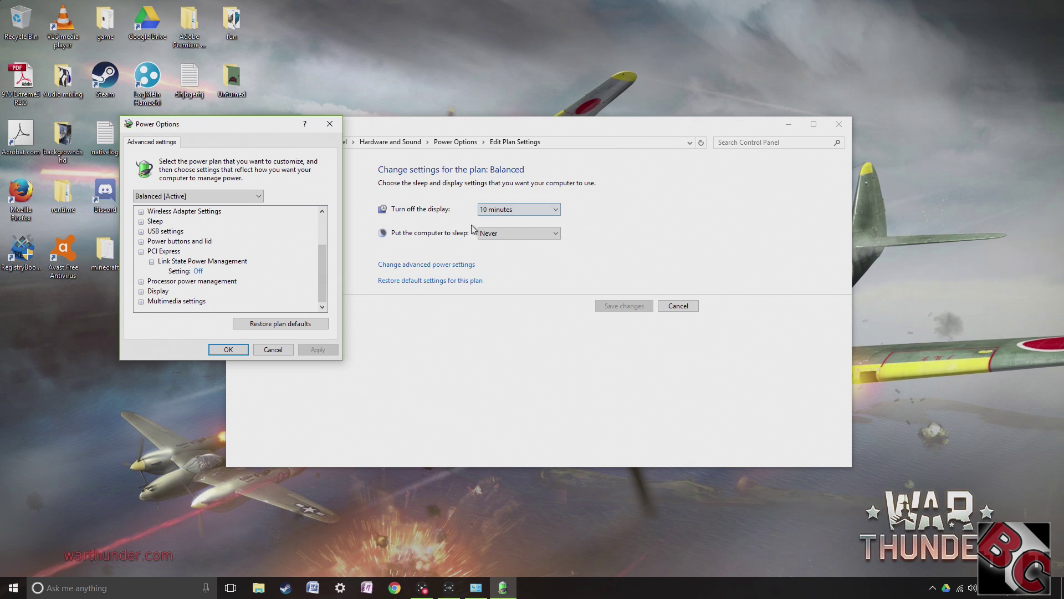
click(198, 272)
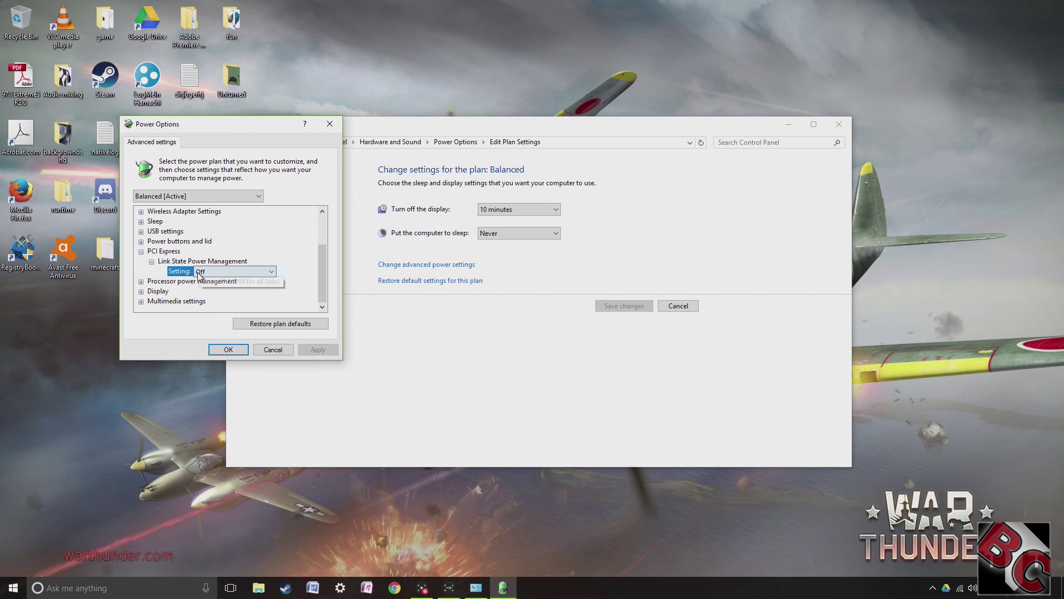
click(243, 271)
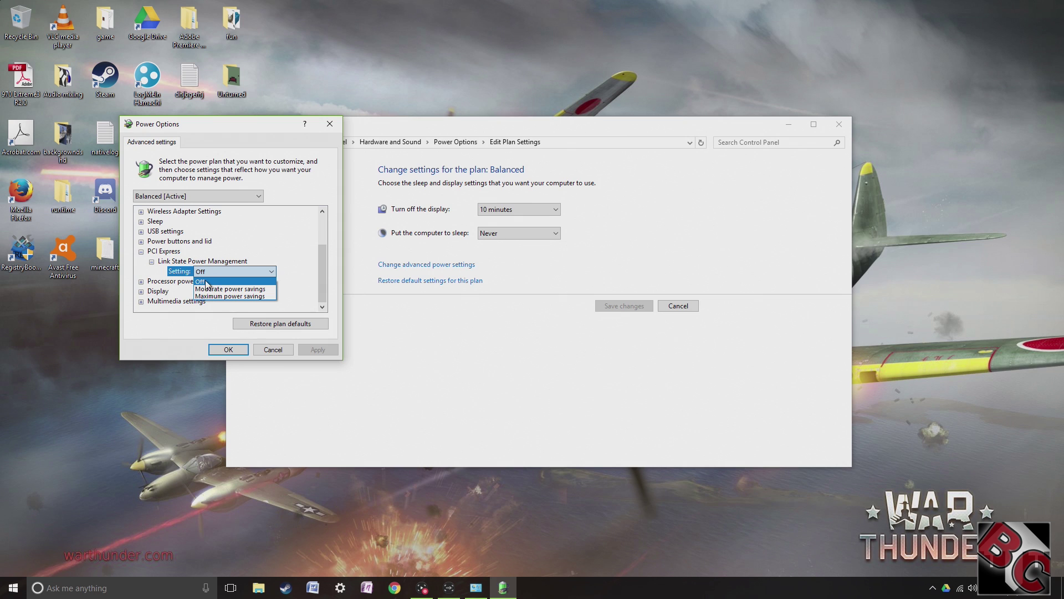
click(219, 281)
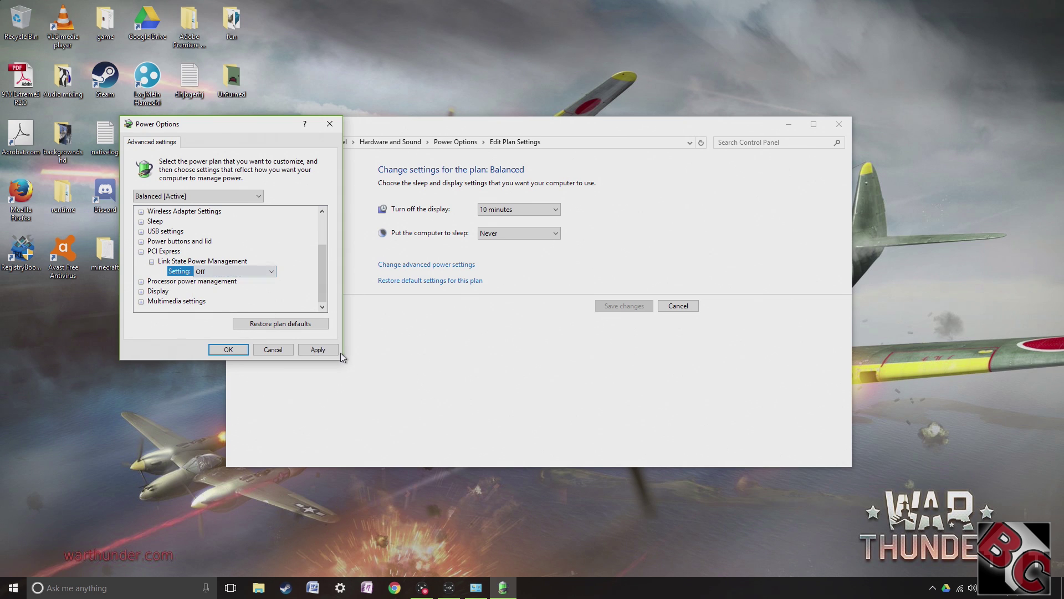
click(274, 349)
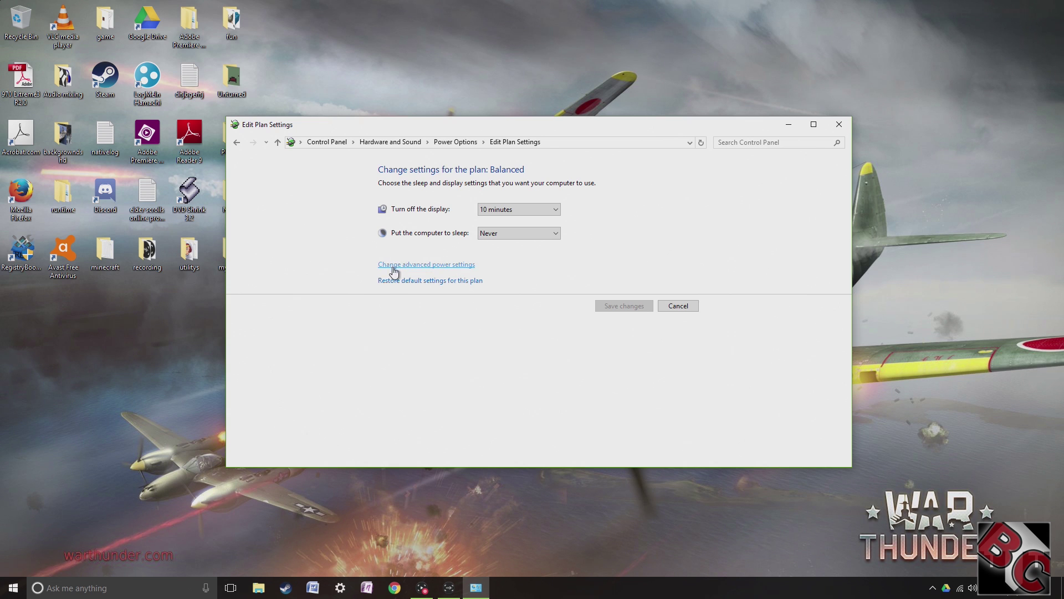
Verify fast startup is already off in the power button settings, leaving them unchanged.
click(677, 306)
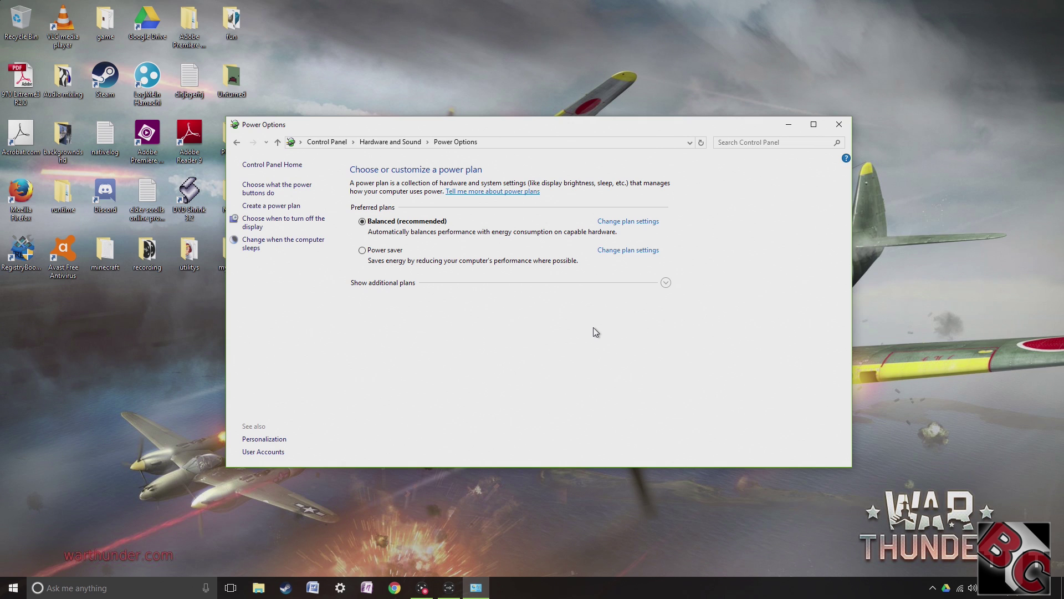
click(279, 193)
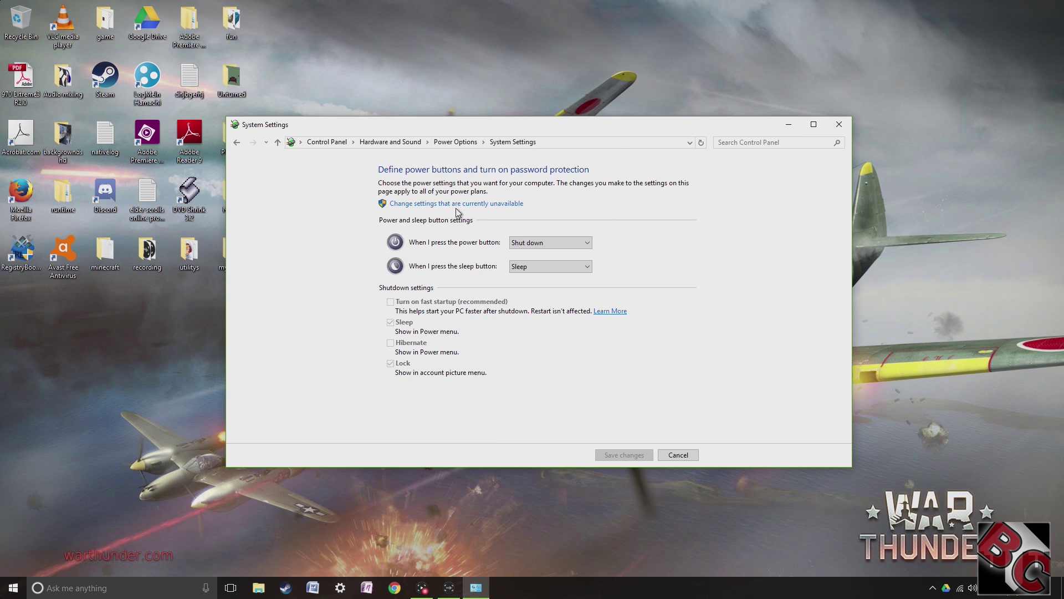
click(472, 205)
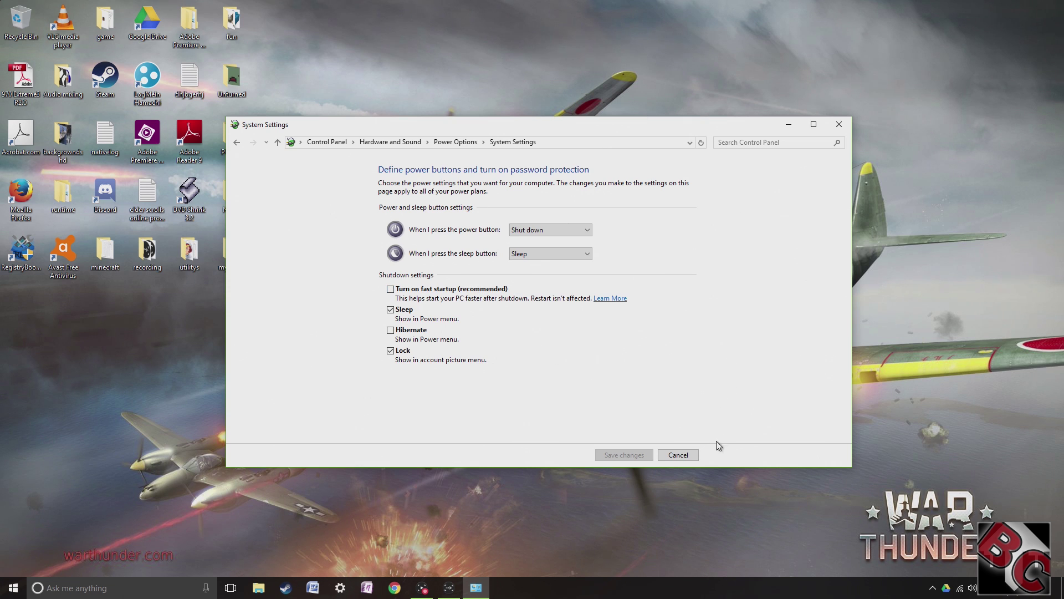
click(679, 455)
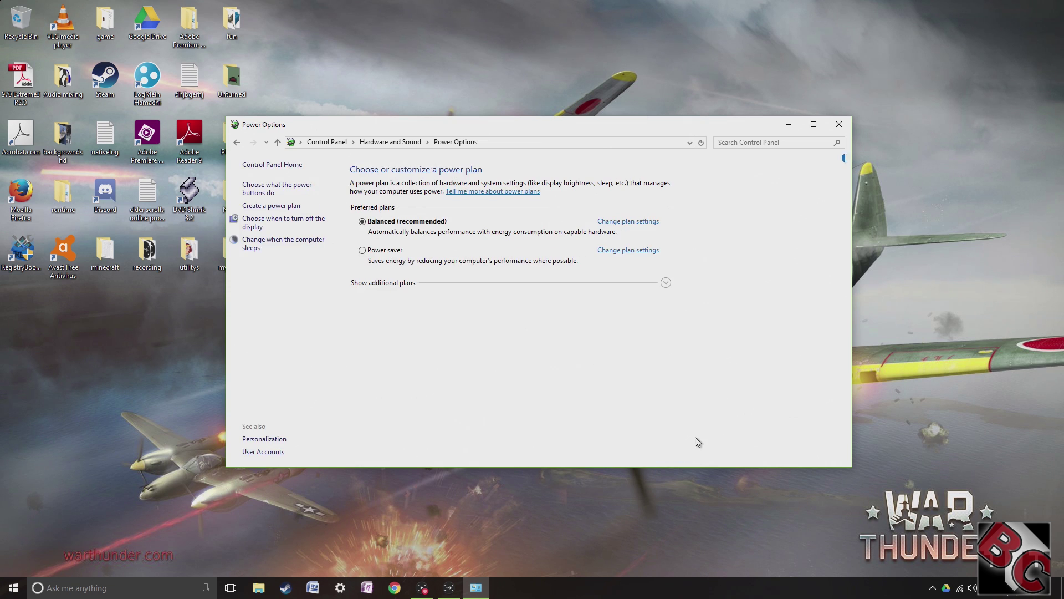
Close the Power Options window to return to the desktop.
click(849, 125)
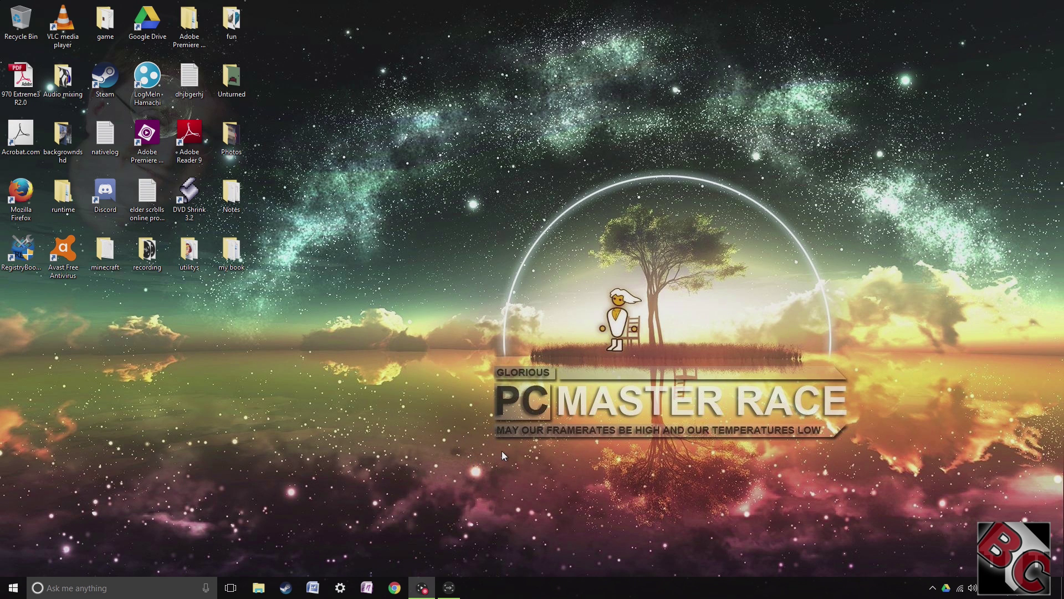
Launch Device Manager from a Start search for 'dev'.
key(super)
text(de)
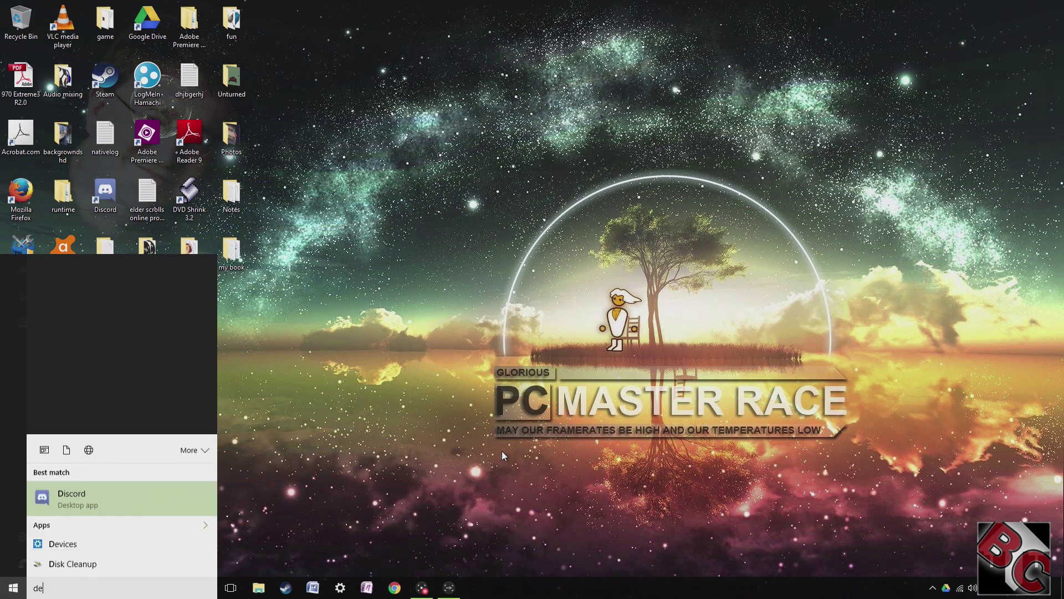
text(v)
key(Return)
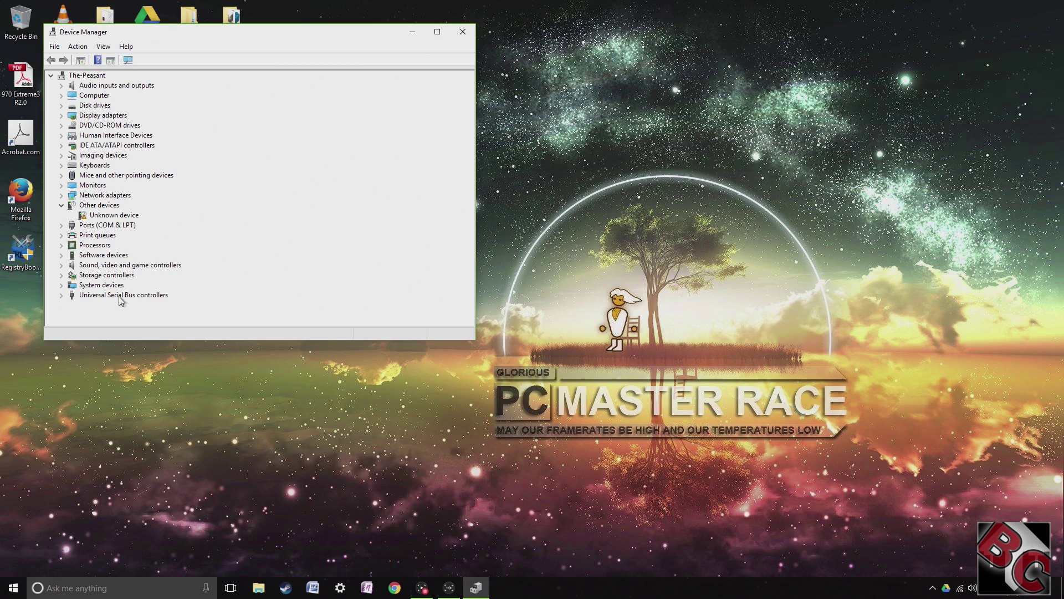
Expand Universal Serial Bus controllers and select the USB Root Hub entries.
click(62, 295)
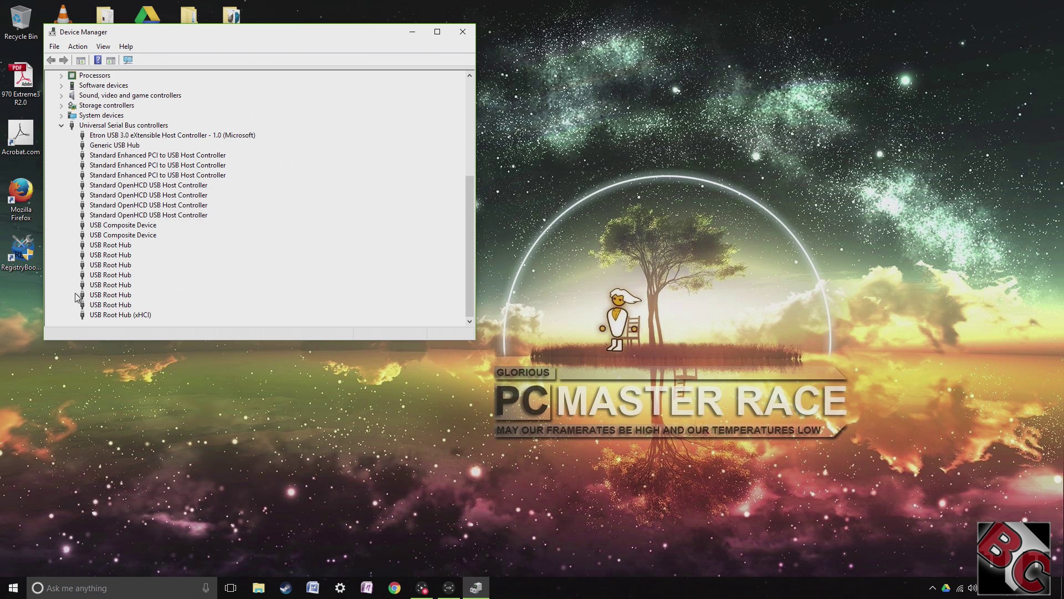
click(125, 248)
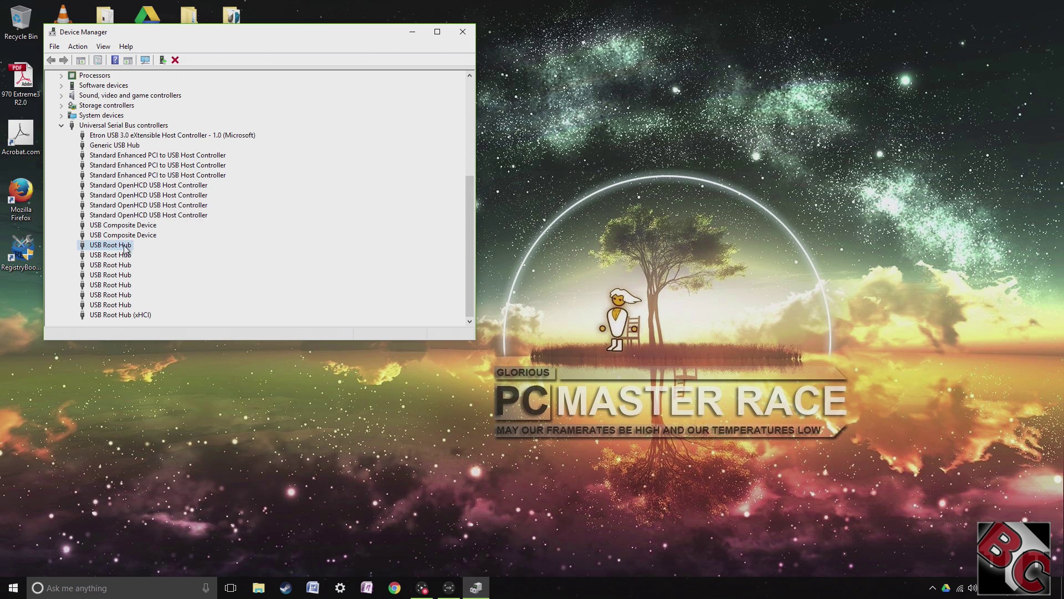
click(123, 255)
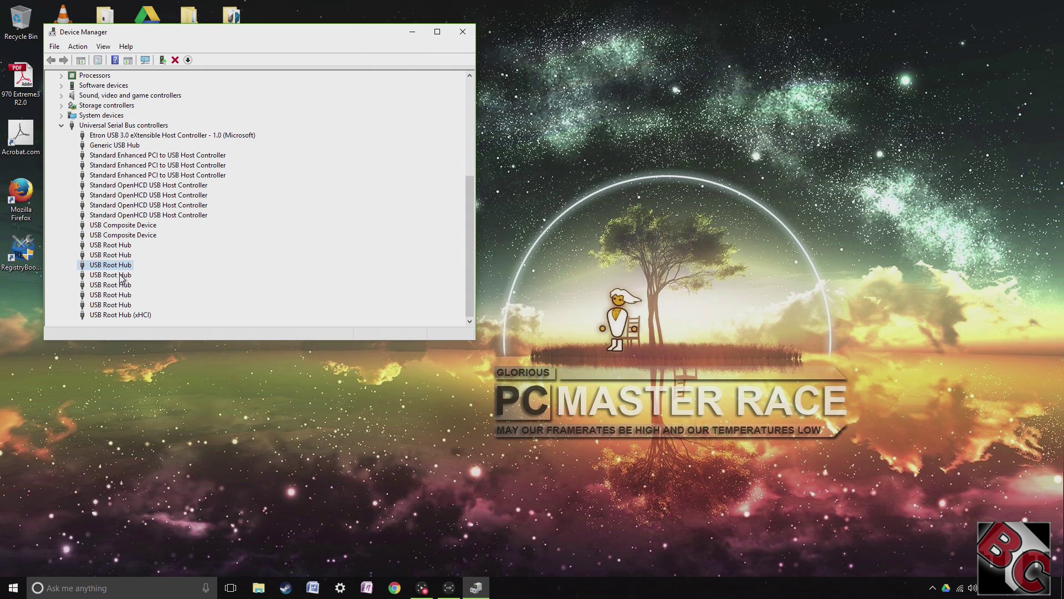
click(122, 277)
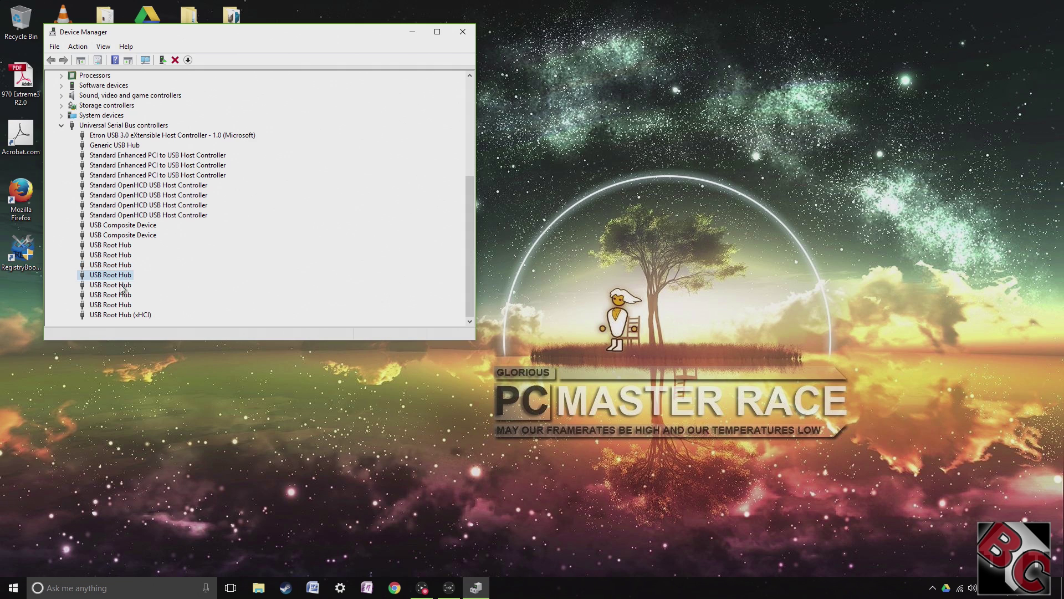
Confirm the first USB Root Hub's power-saving turn-off option is unchecked, closing without changes.
double_click(122, 248)
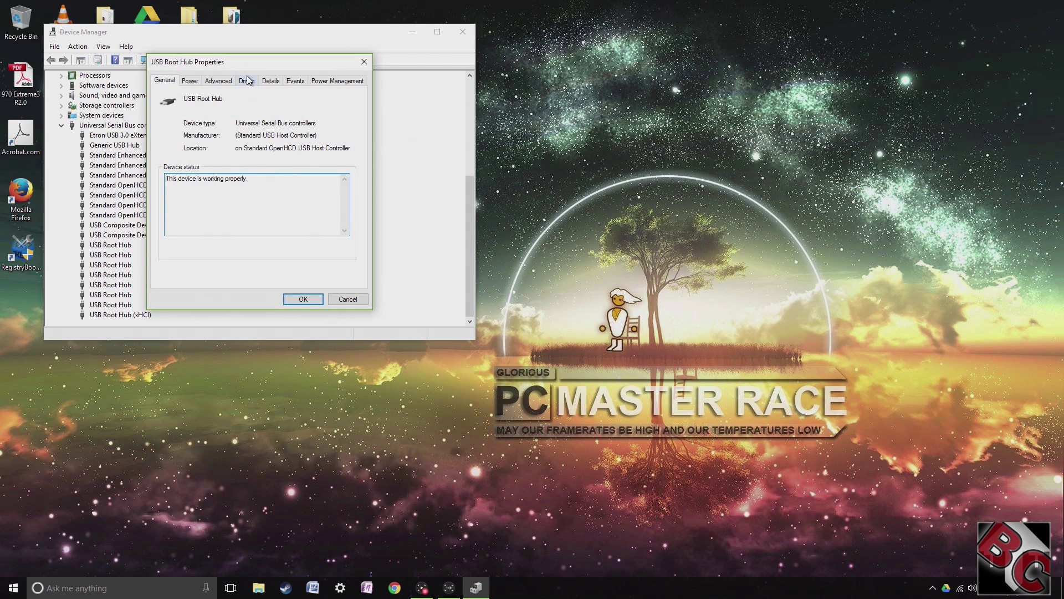
click(200, 82)
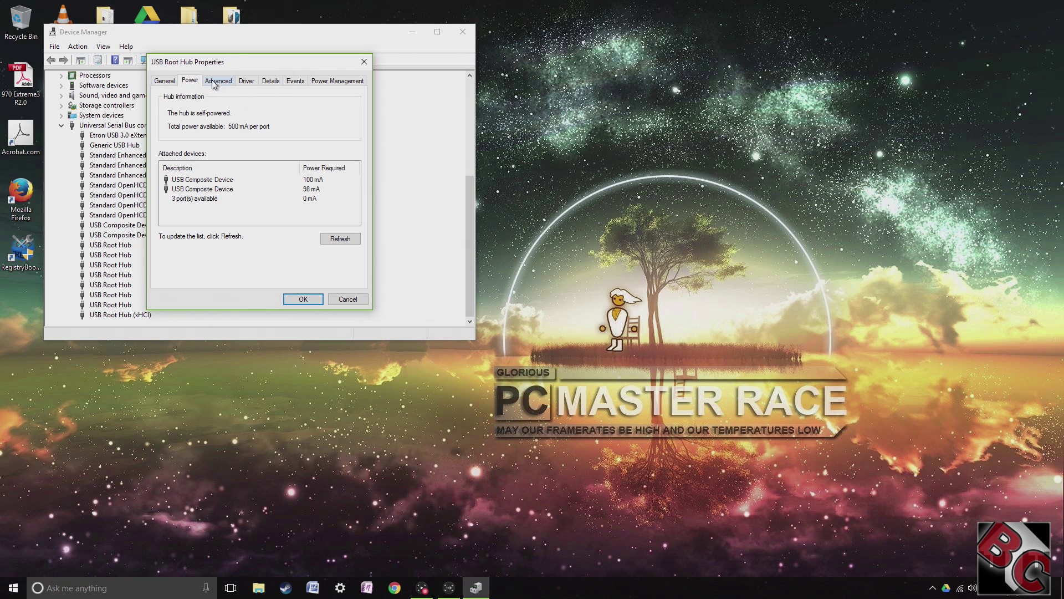
click(219, 81)
click(271, 81)
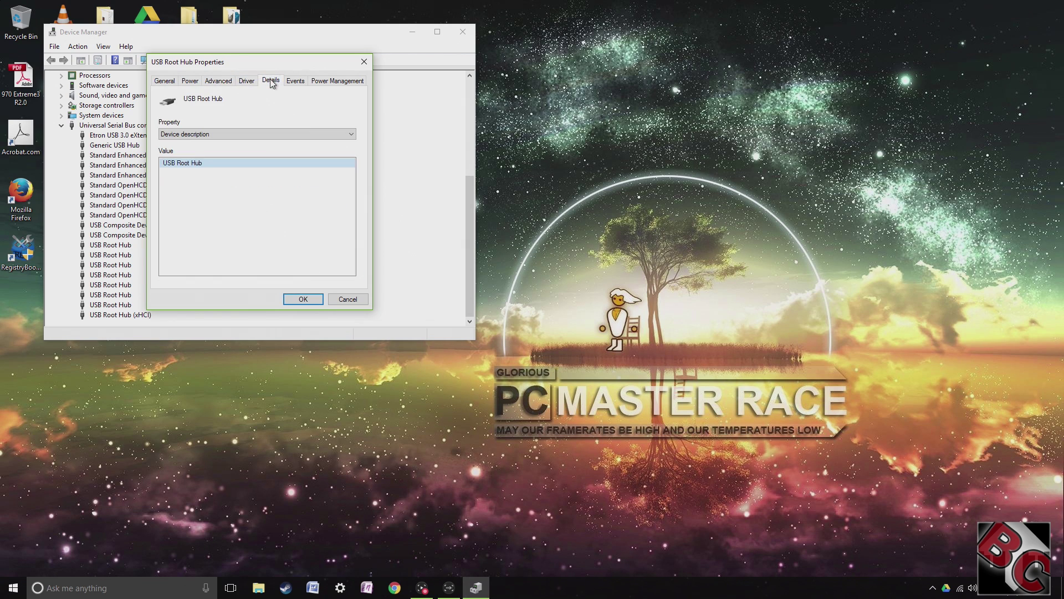
click(295, 82)
click(327, 82)
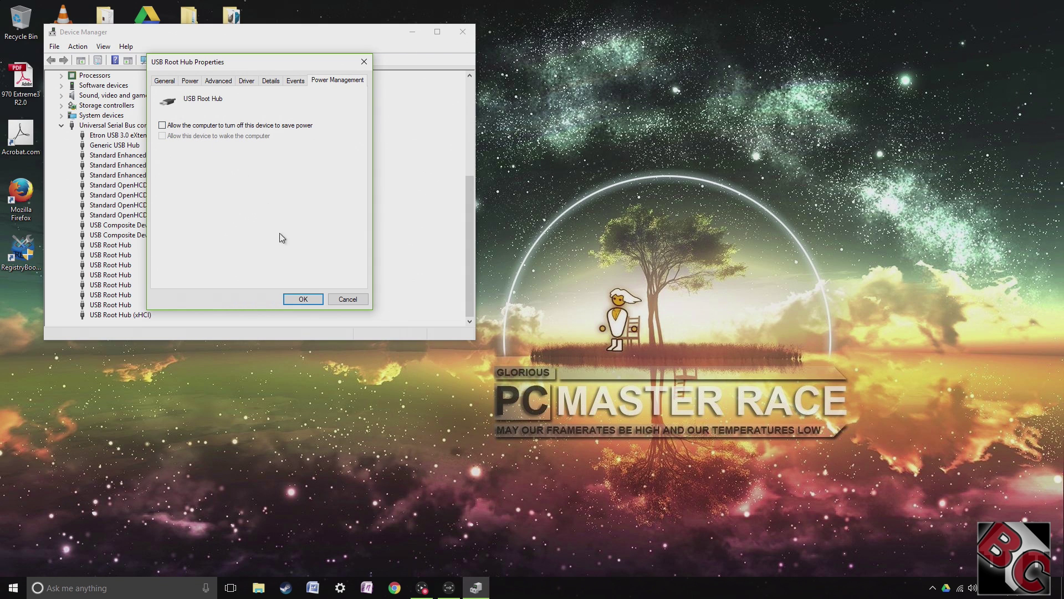
click(348, 299)
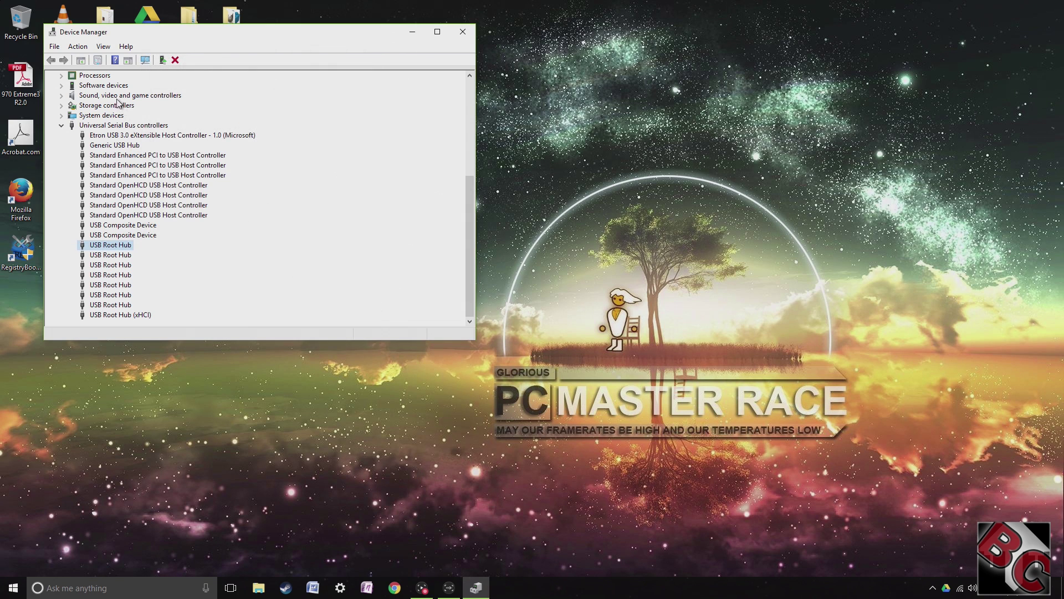
Check the next USB Root Hub's Power Management setting and close it unchanged.
scroll(135, 126, up, 2)
scroll(135, 127, up, 4)
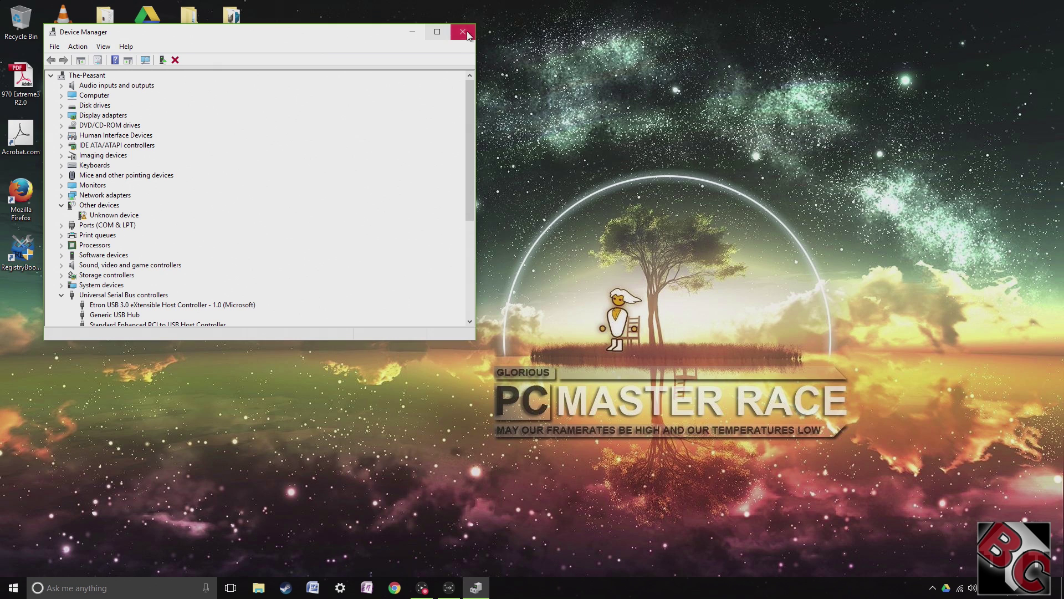
scroll(298, 189, down, 6)
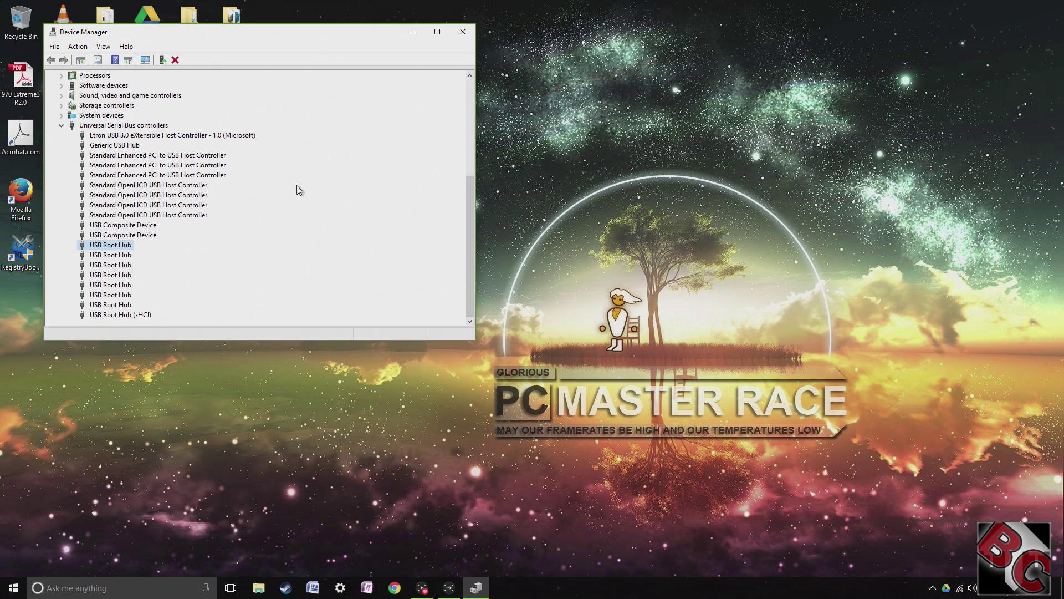
double_click(119, 256)
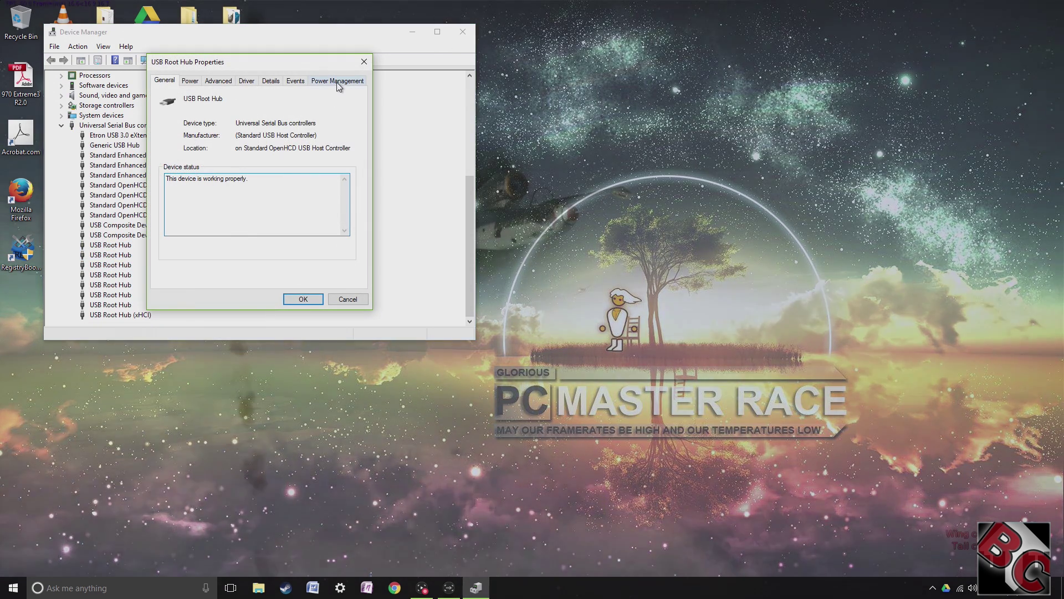
click(337, 81)
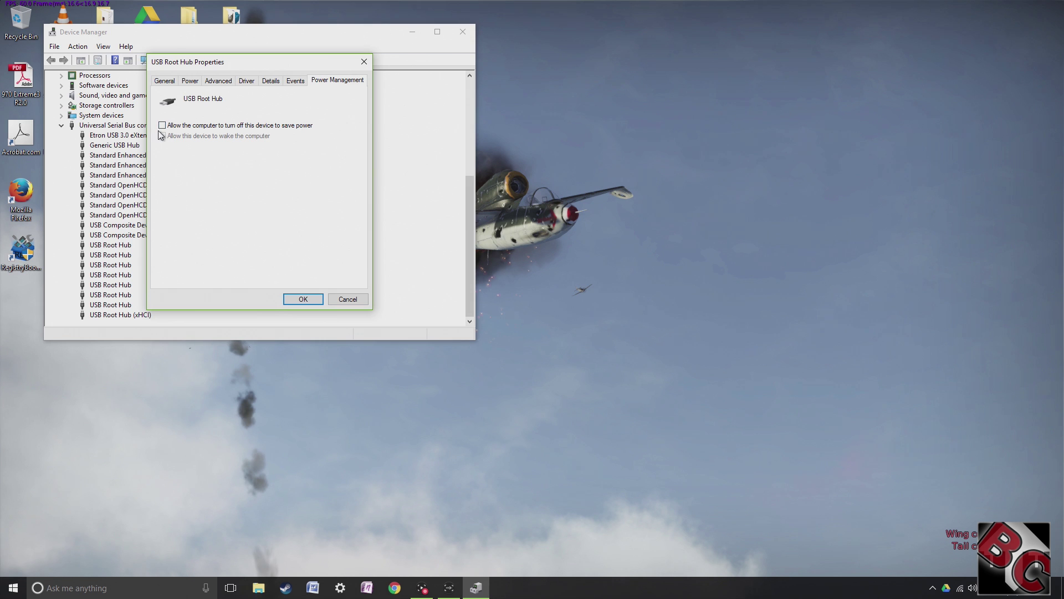
click(359, 300)
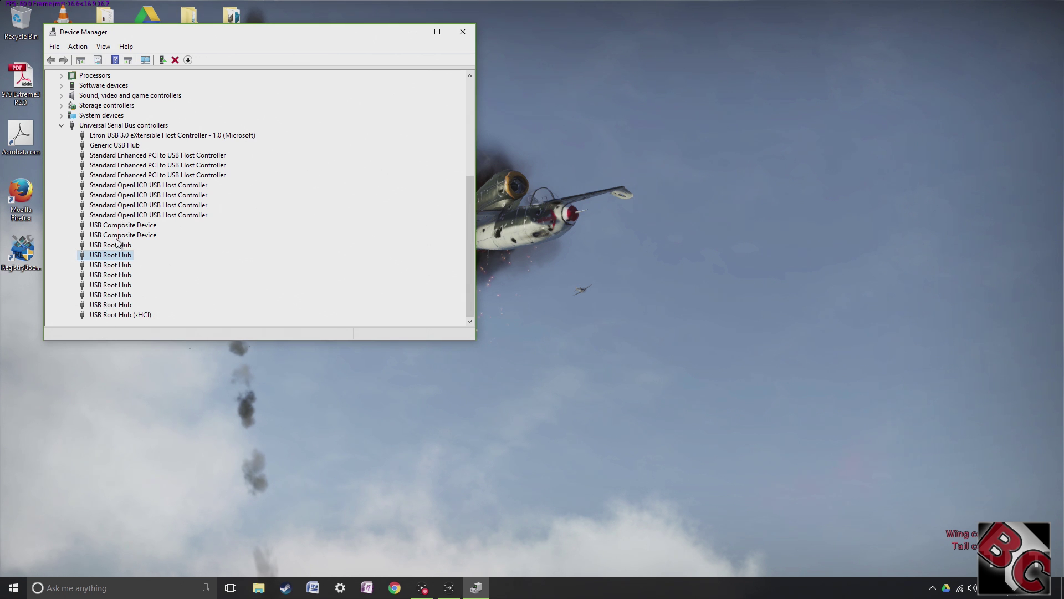
Close Device Manager and reopen Power Options via a Start search for 'powe'.
click(461, 33)
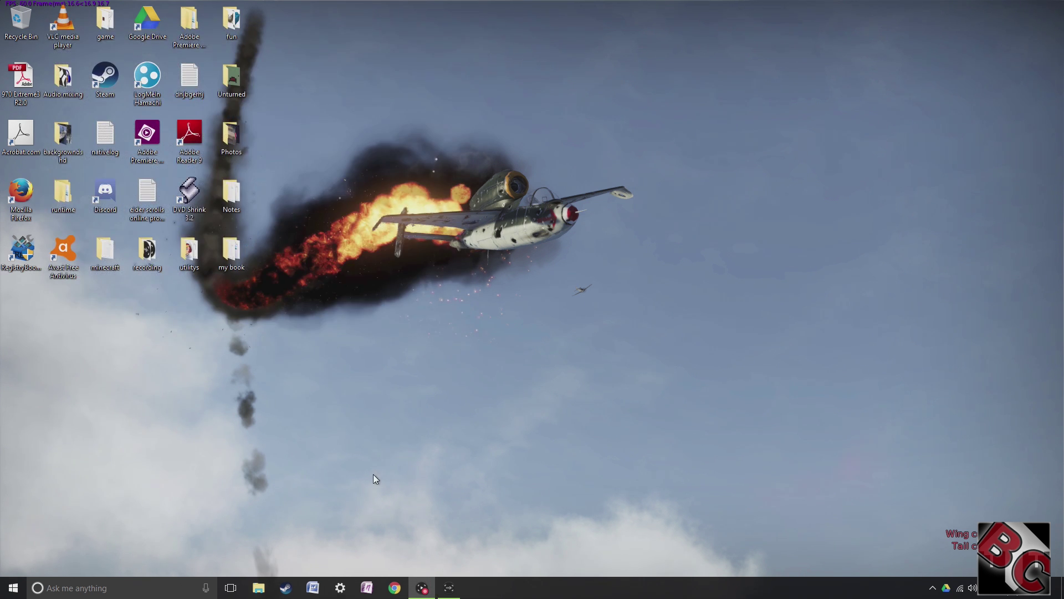
key(super)
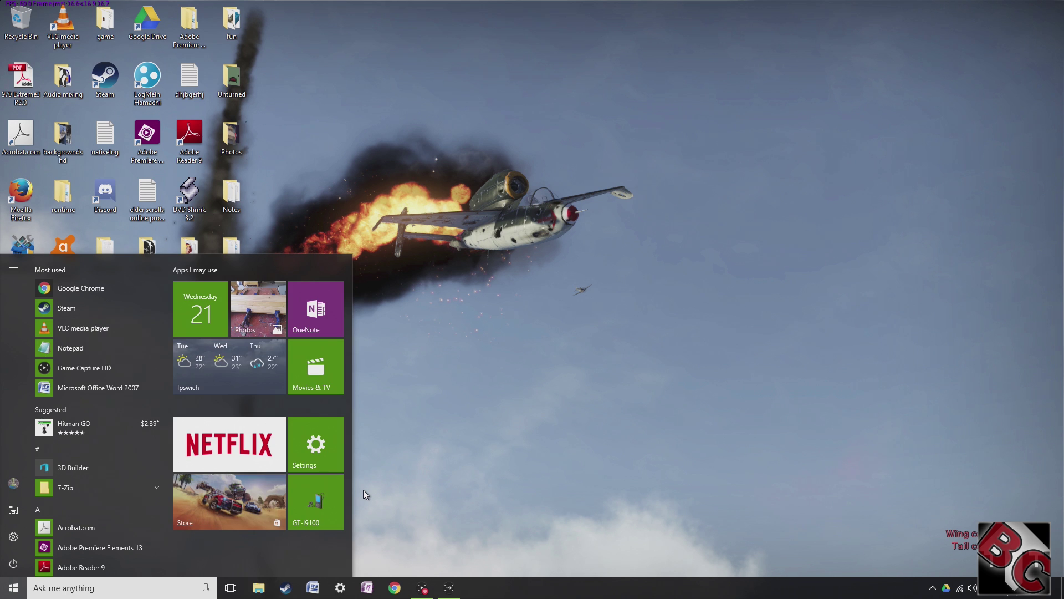
text(powe)
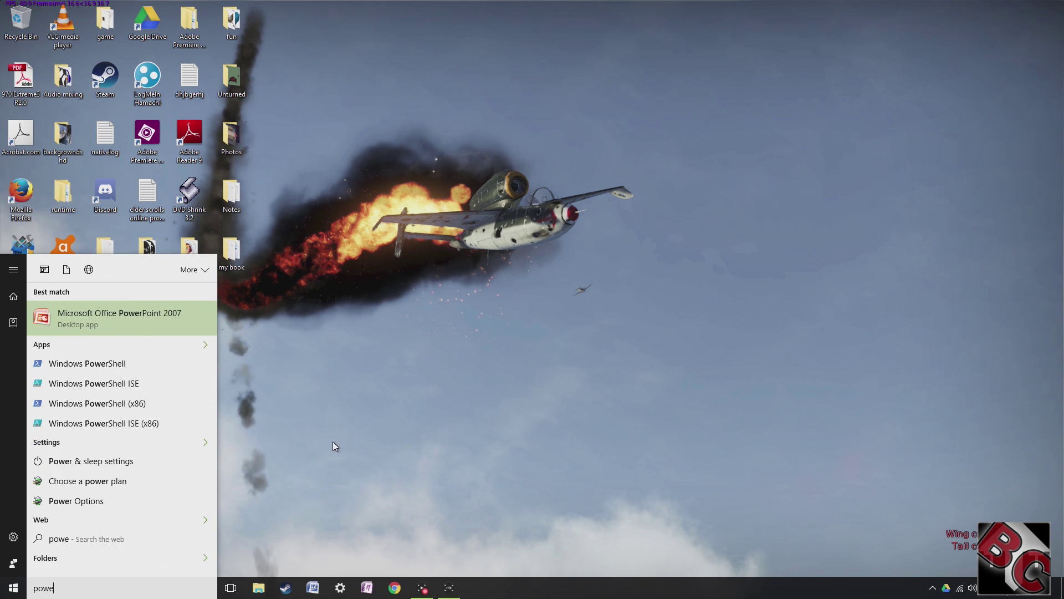
click(86, 501)
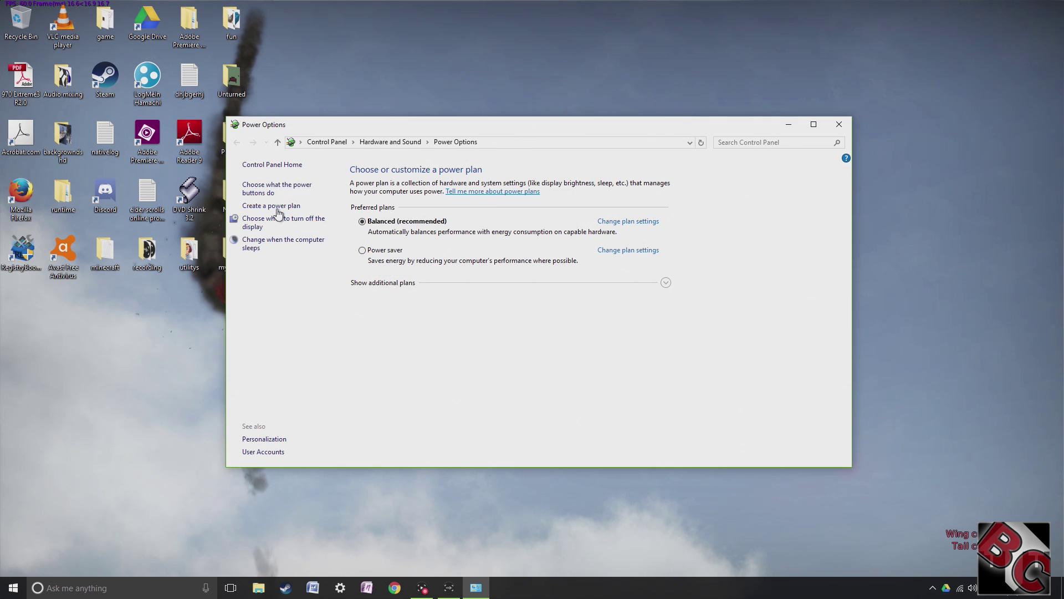
Review the fast startup shutdown settings, then bring up the Balanced plan's settings.
click(270, 191)
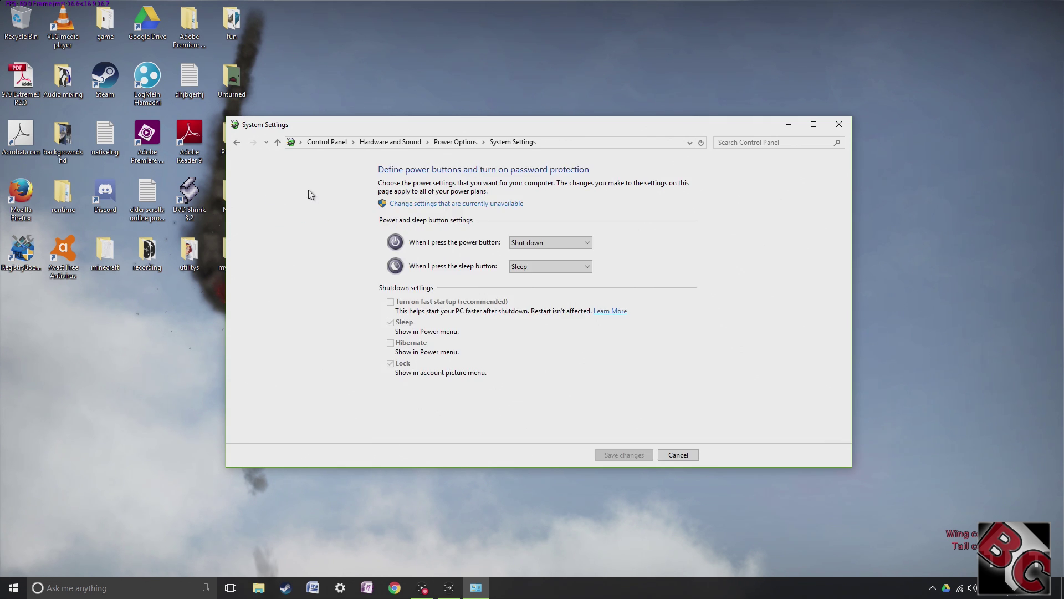
click(236, 142)
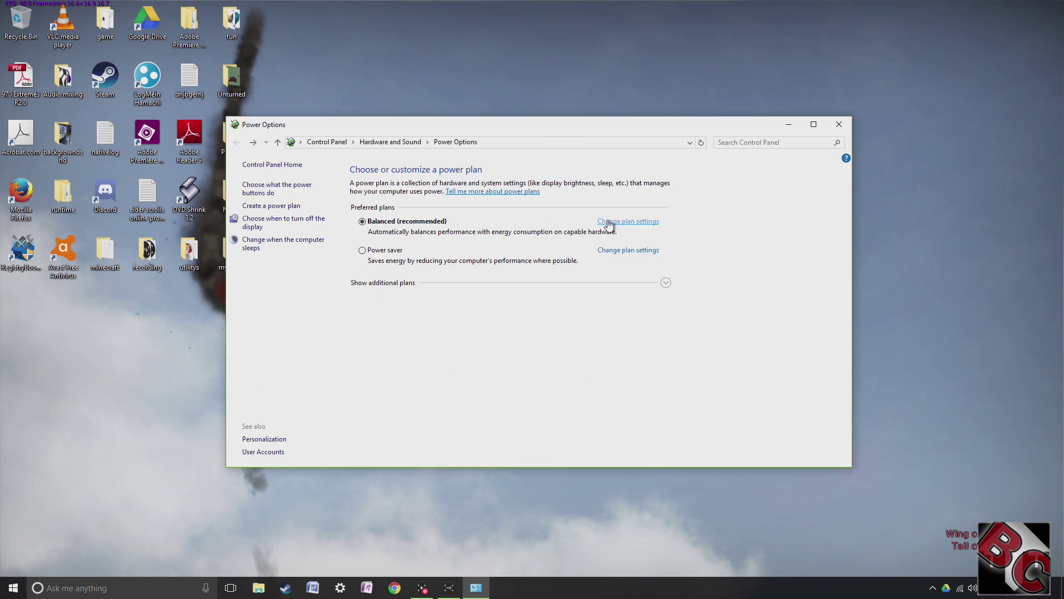
click(615, 222)
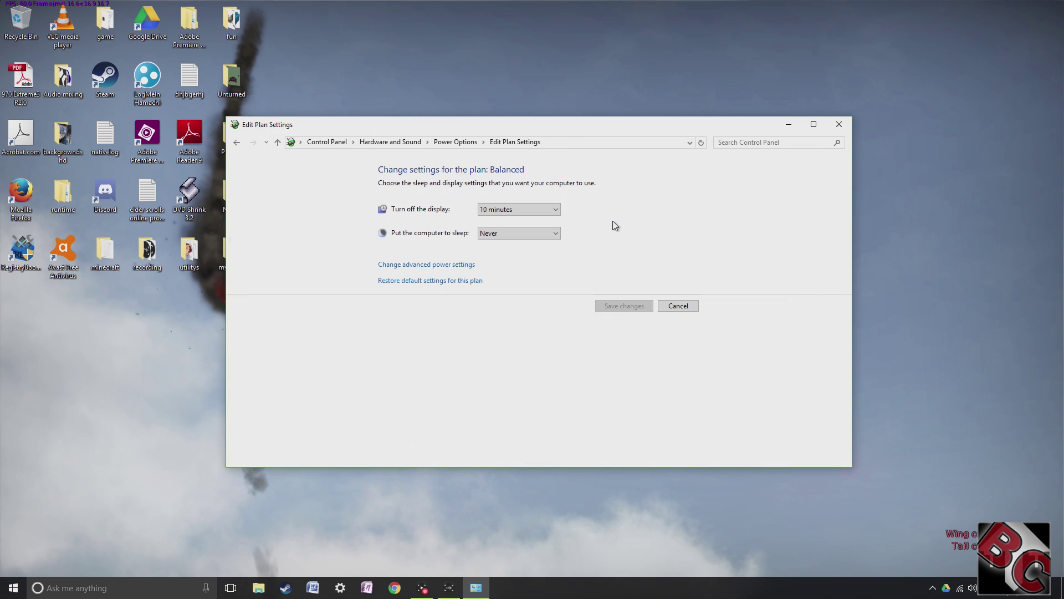
Set the Balanced plan's USB selective suspend setting to Disabled in advanced power settings.
click(430, 266)
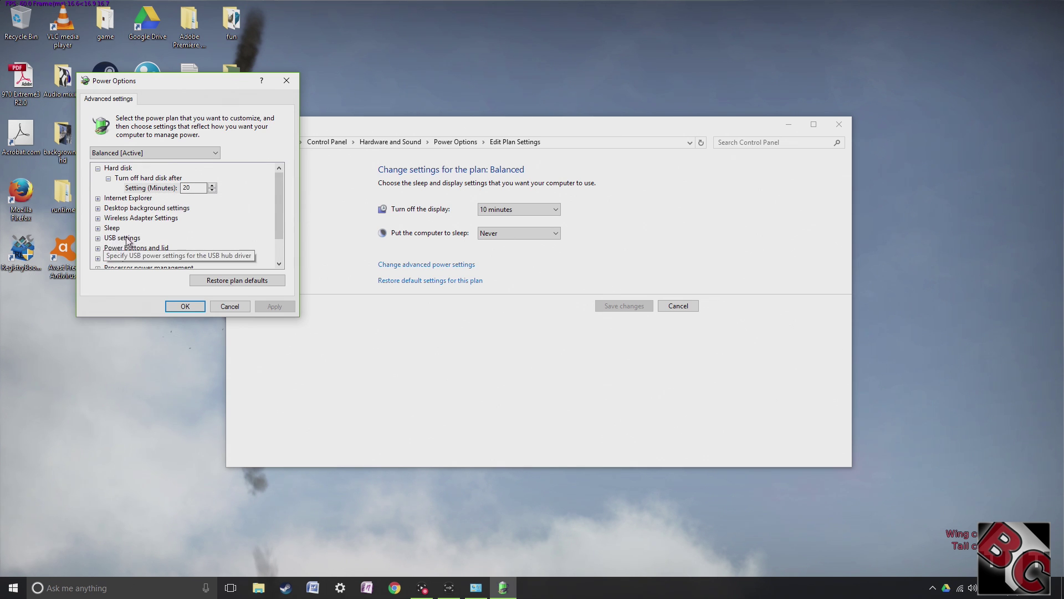
click(98, 238)
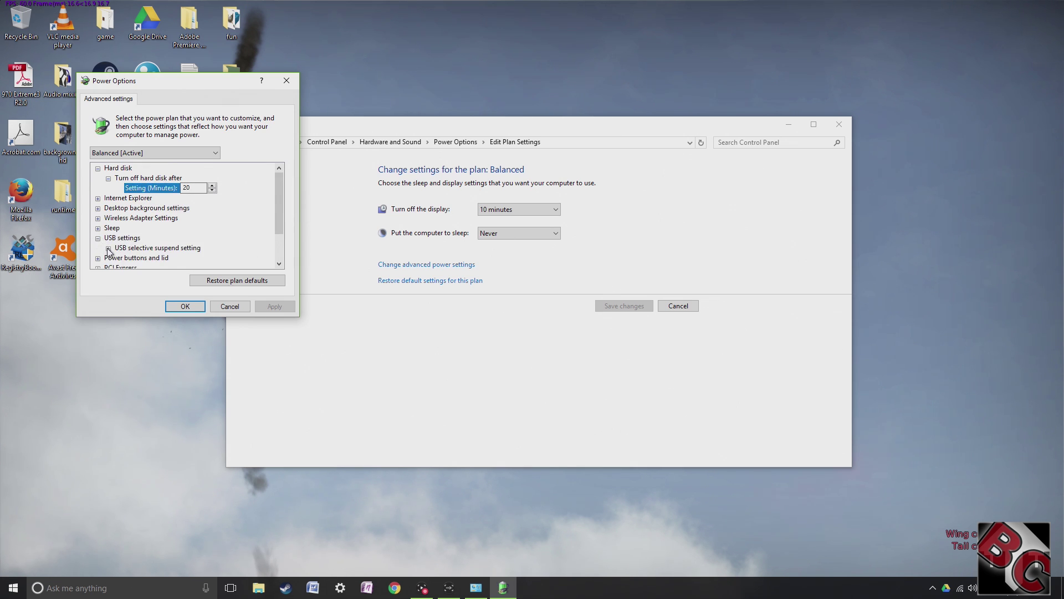
click(108, 248)
click(161, 258)
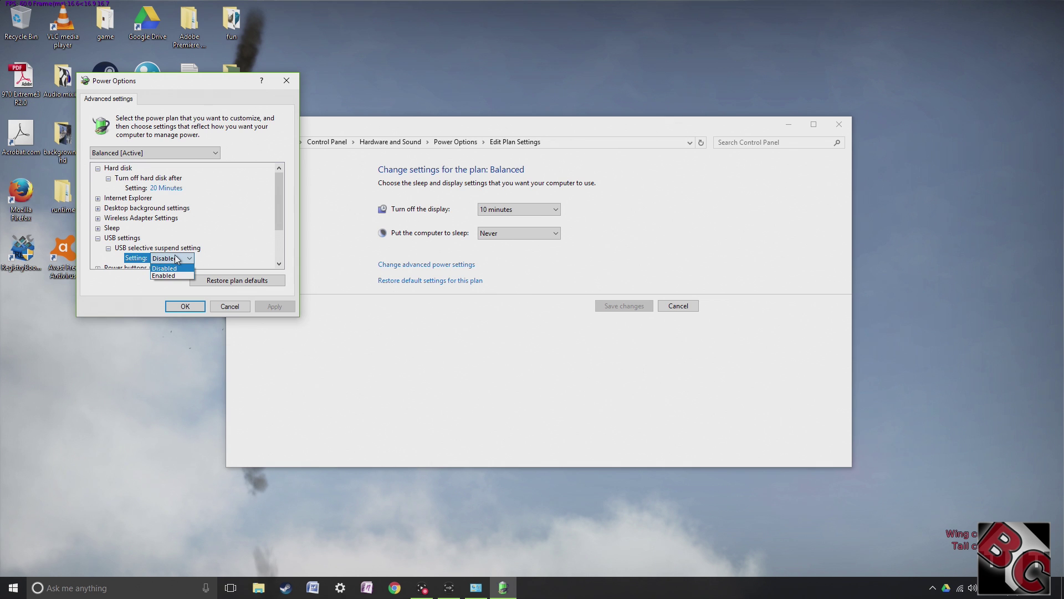
click(176, 270)
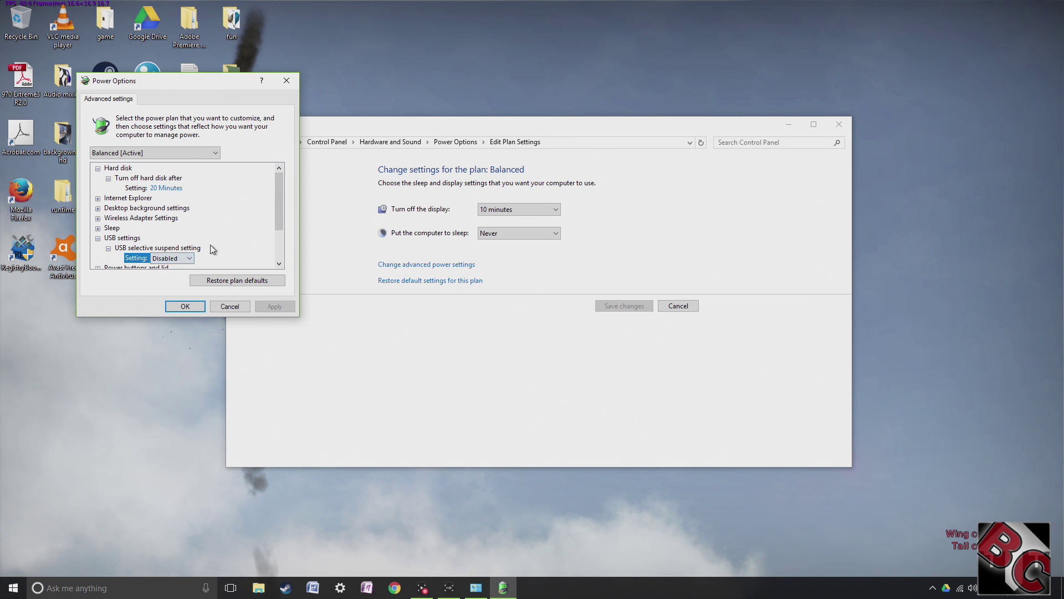
click(232, 308)
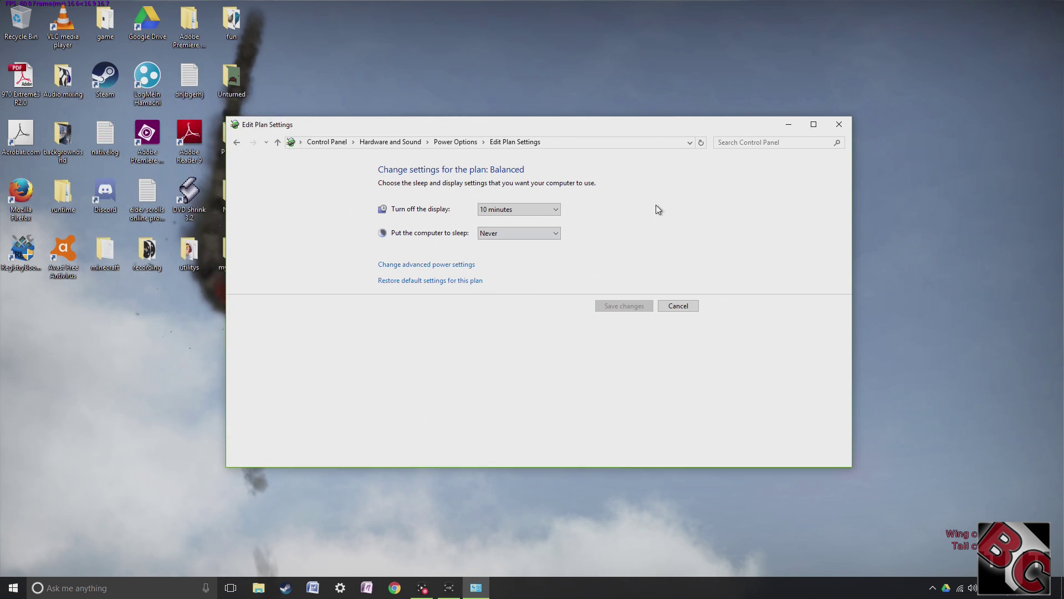
click(839, 124)
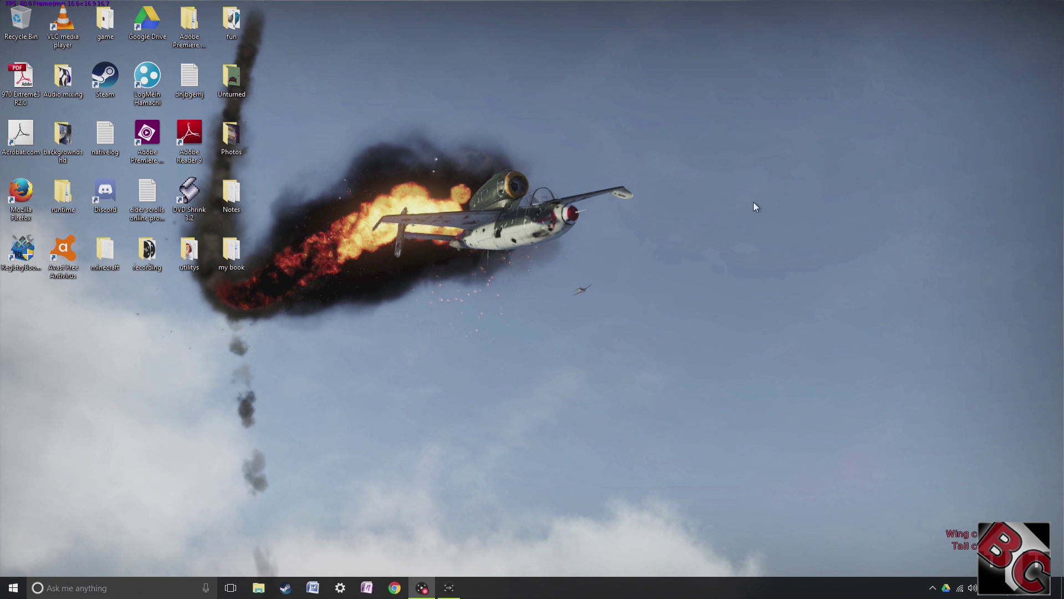